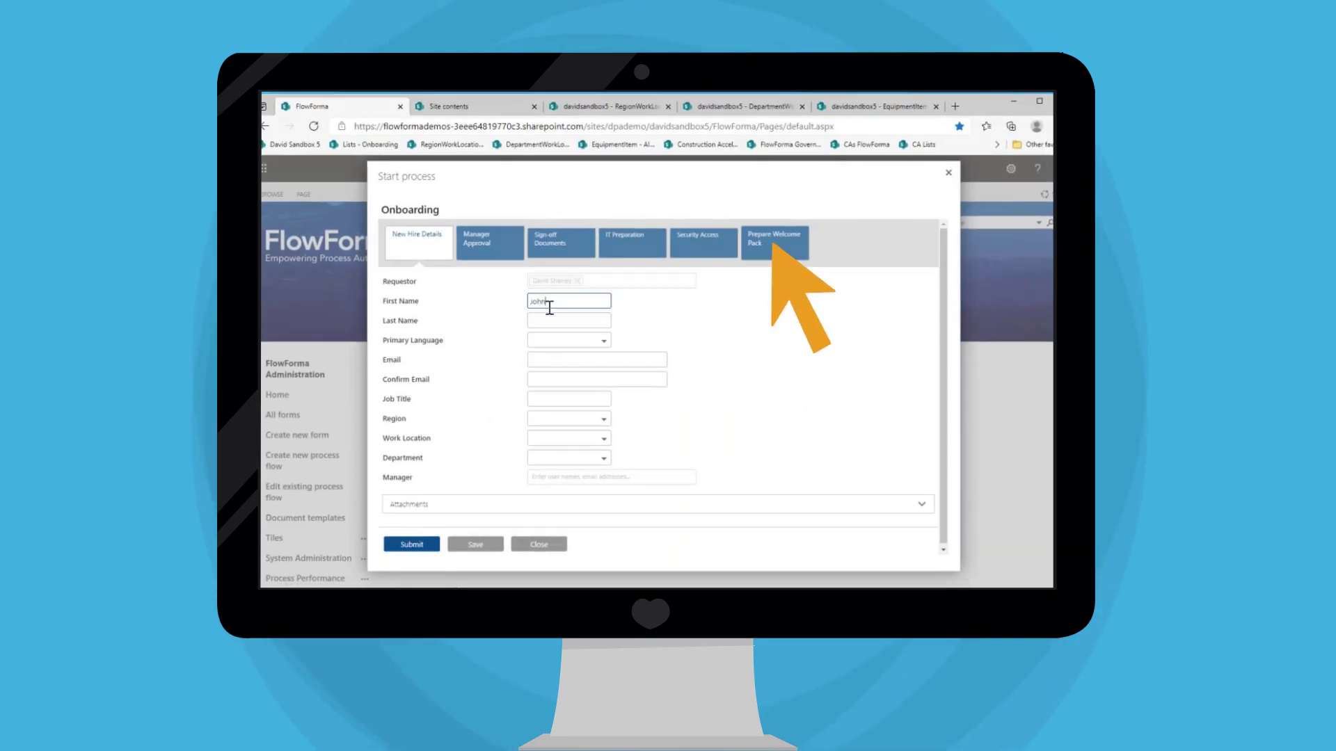
- Move into the Last Name field after entering first name John on New Hire Details
left_click(547, 321)
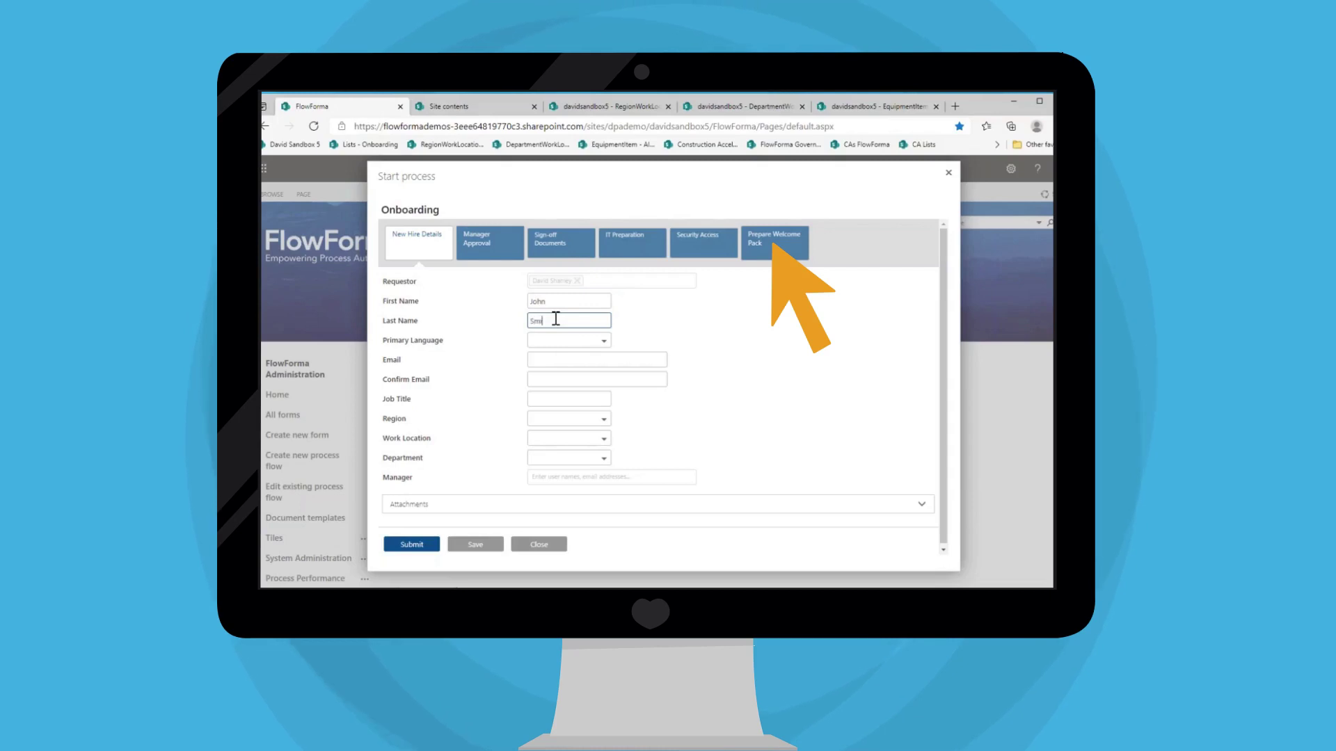